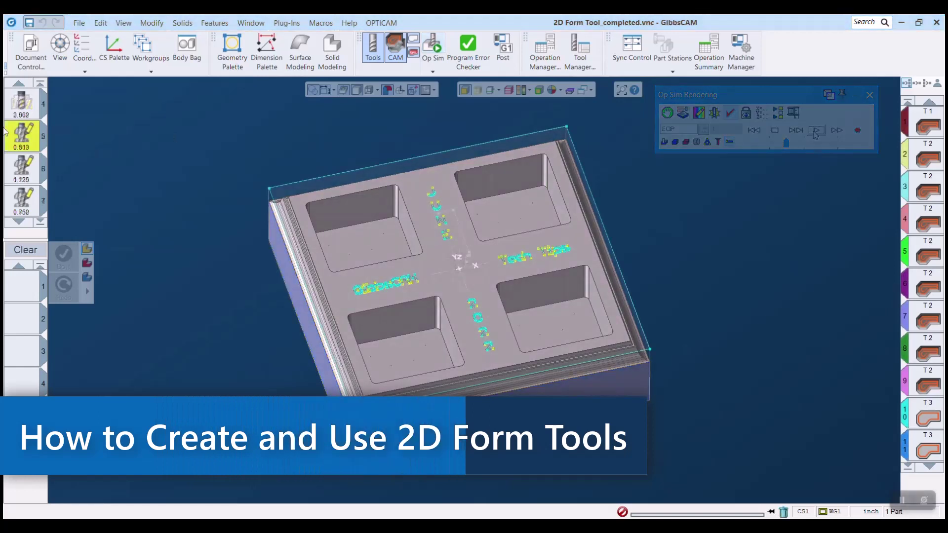
# Step: Inspect the 2D Form definitions and rotated holder previews of tools 6 and 7
pyautogui.doubleClick(6, 130)
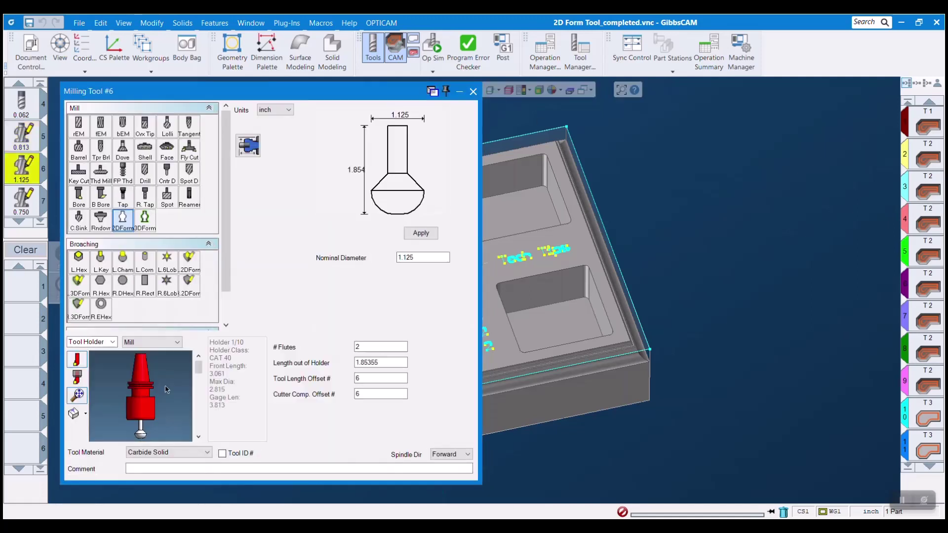
pyautogui.scroll(3, 148, 417)
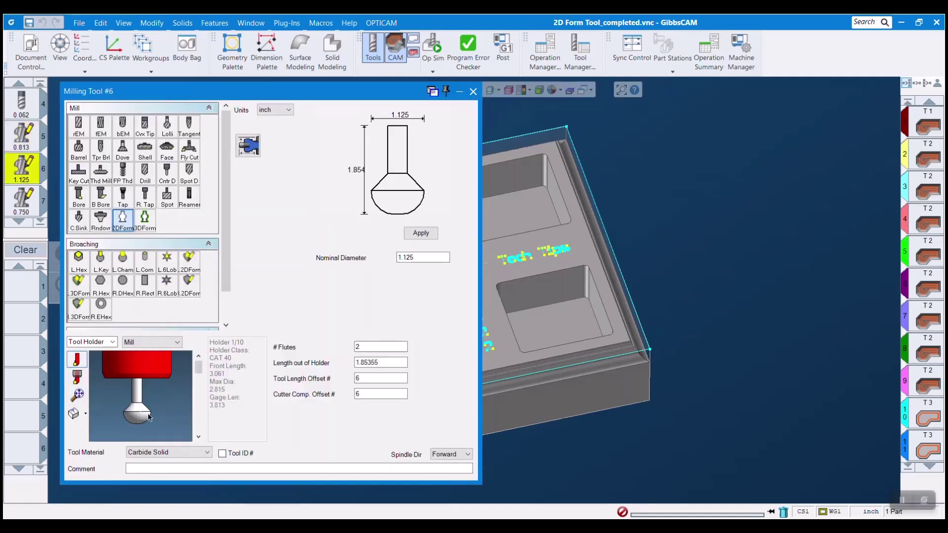
pyautogui.moveTo(148, 418); pyautogui.dragTo(195, 359)
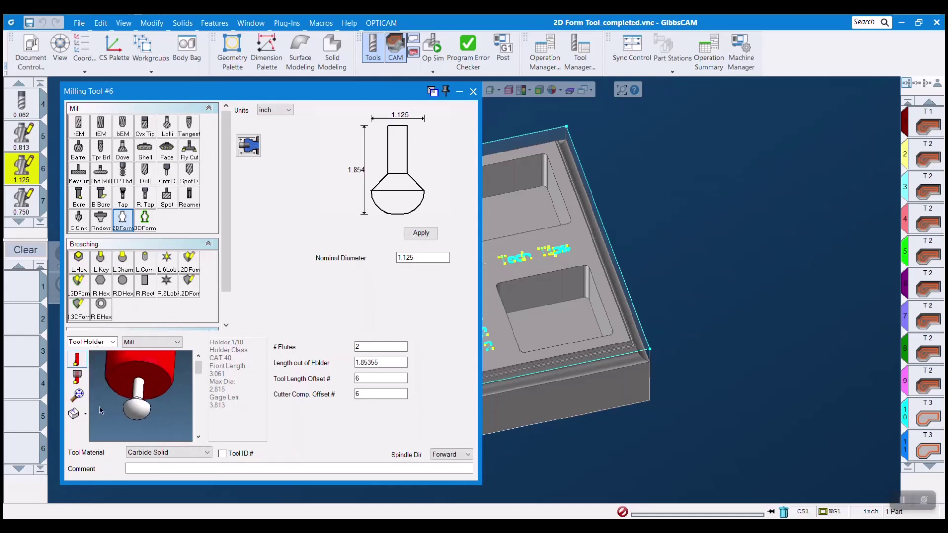
pyautogui.click(14, 171)
pyautogui.doubleClick(12, 202)
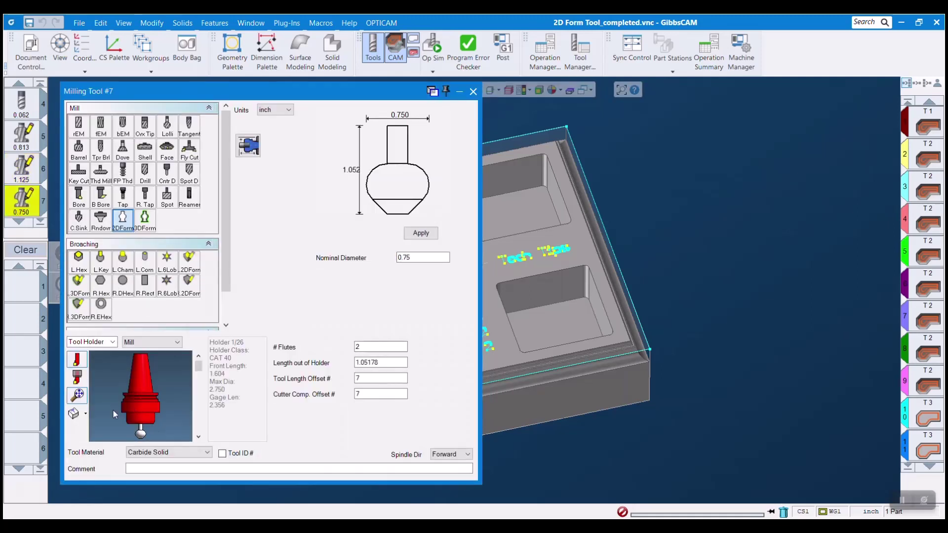
pyautogui.scroll(2, 152, 400)
pyautogui.scroll(2, 148, 407)
pyautogui.moveTo(148, 407); pyautogui.dragTo(188, 432)
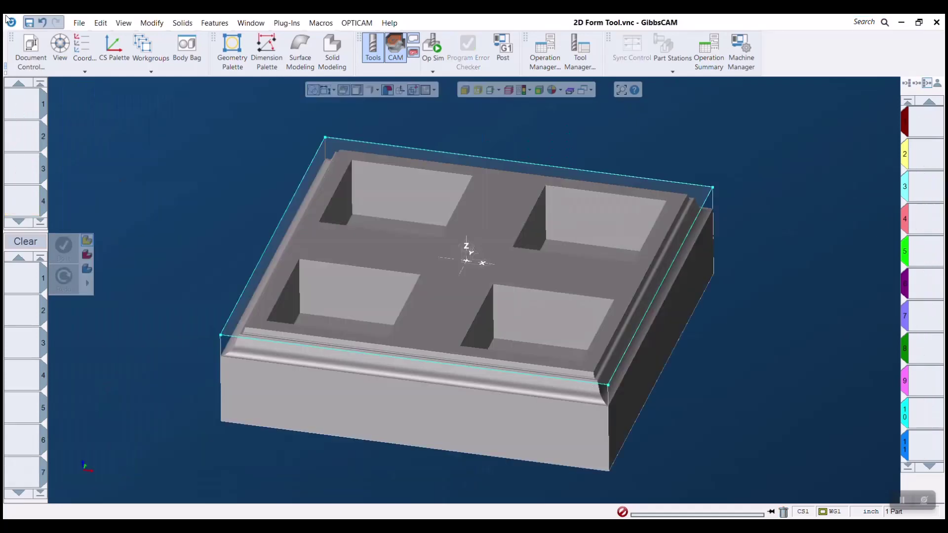
# Step: Import 2D Form Tool.dxf from the June 2022 folder into the part
pyautogui.click(81, 24)
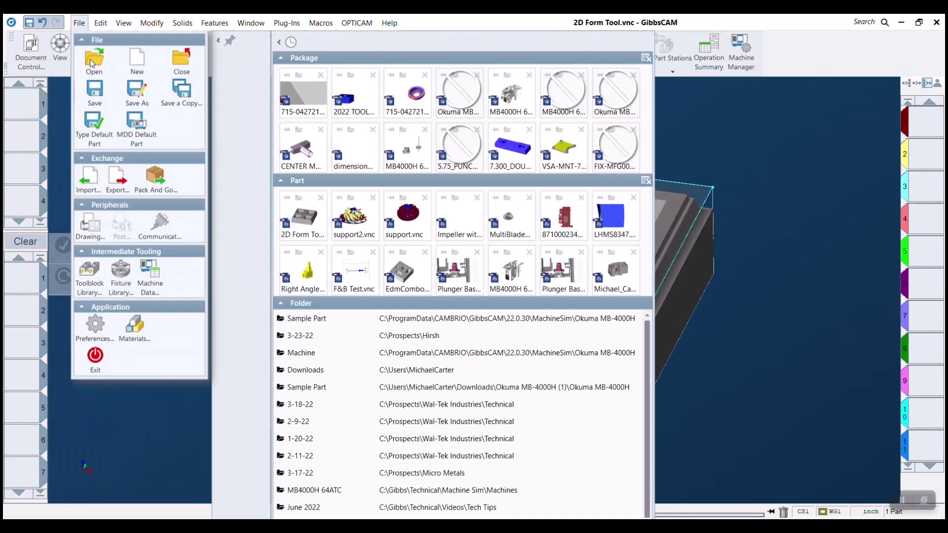
pyautogui.click(88, 178)
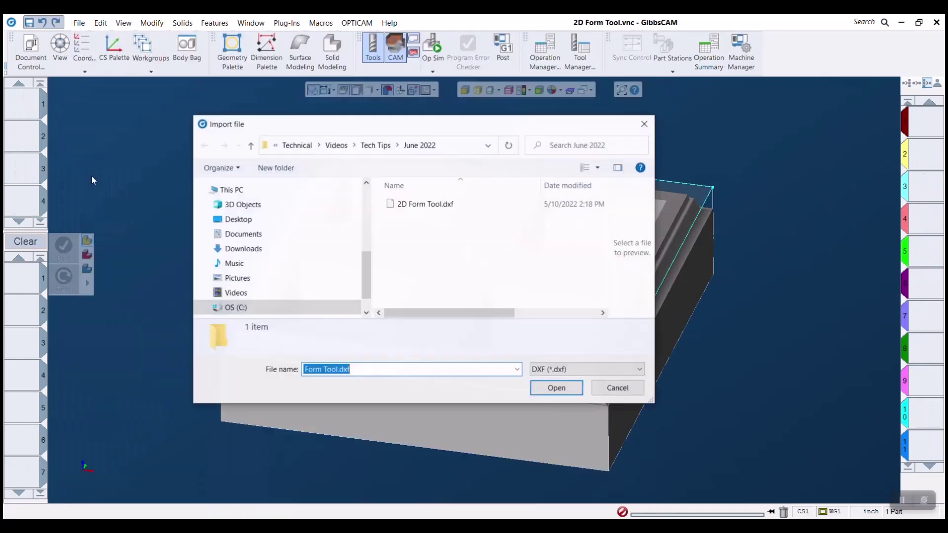
pyautogui.click(429, 206)
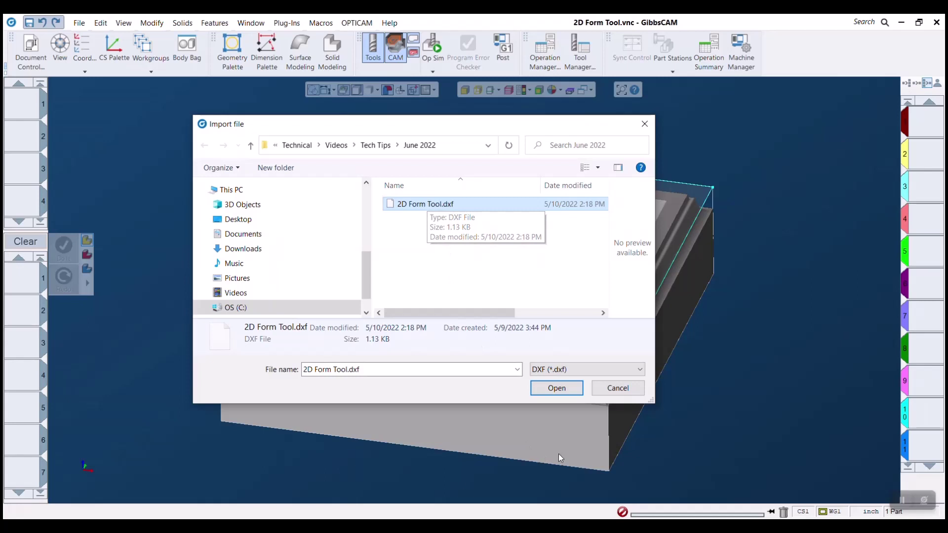
pyautogui.click(575, 393)
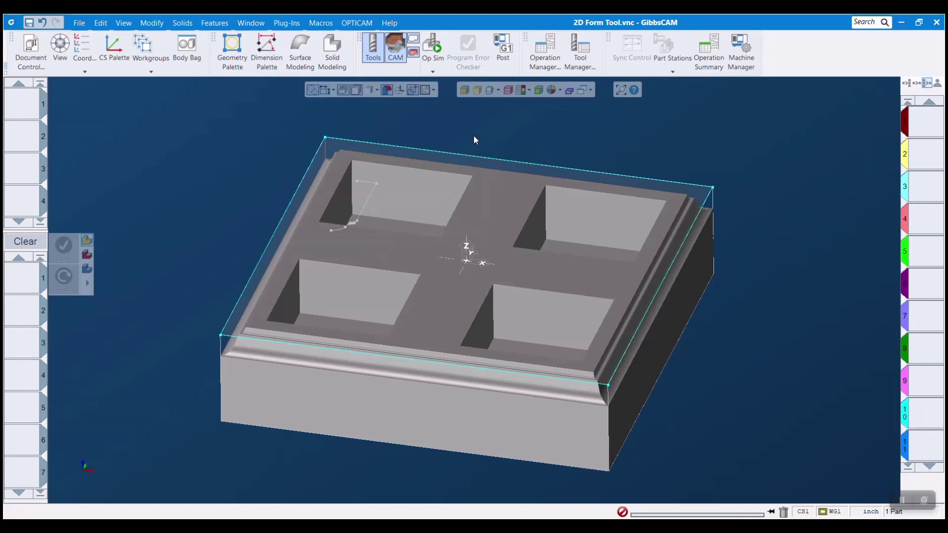
# Step: Make DXF Layer the active workgroup, widen the Comment column, and select the profile chain
pyautogui.click(148, 49)
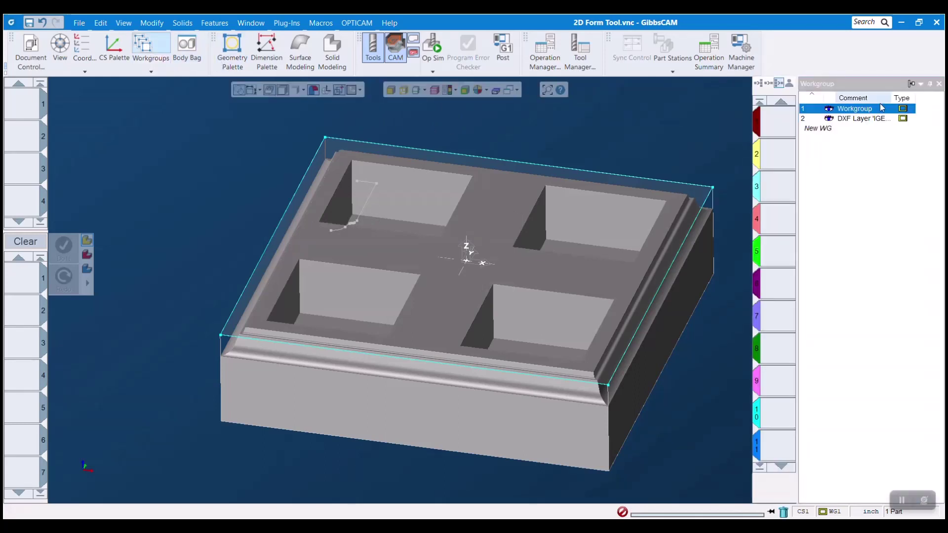
pyautogui.click(872, 118)
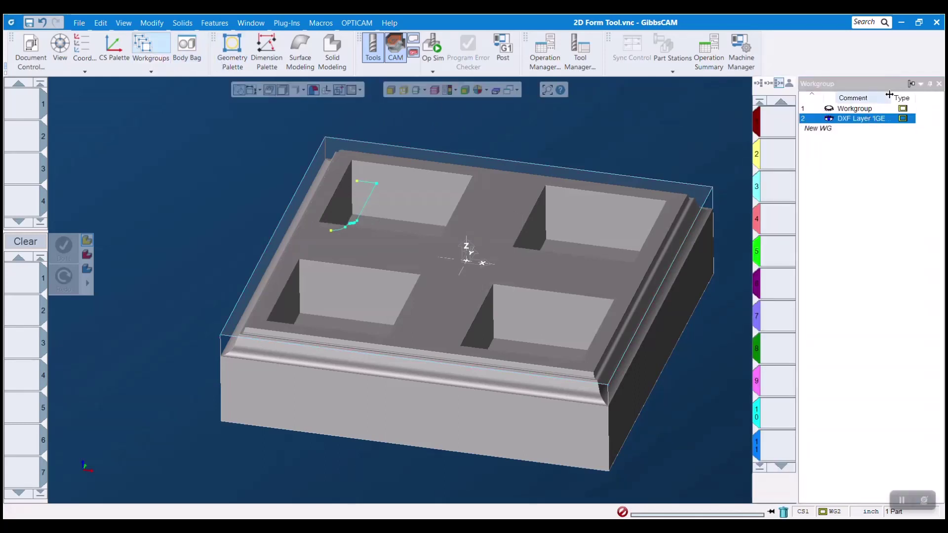
pyautogui.moveTo(889, 95); pyautogui.dragTo(901, 95)
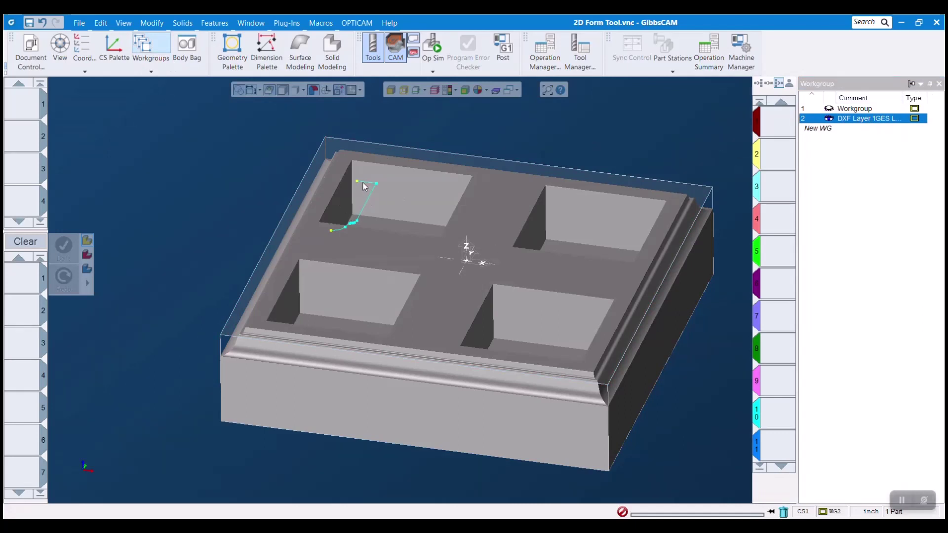
pyautogui.doubleClick(358, 223)
pyautogui.click(331, 234)
pyautogui.click(356, 224)
# Step: Absolute-translate the profile from its picked endpoint to X 0, Y 0, Z 0
pyautogui.click(158, 25)
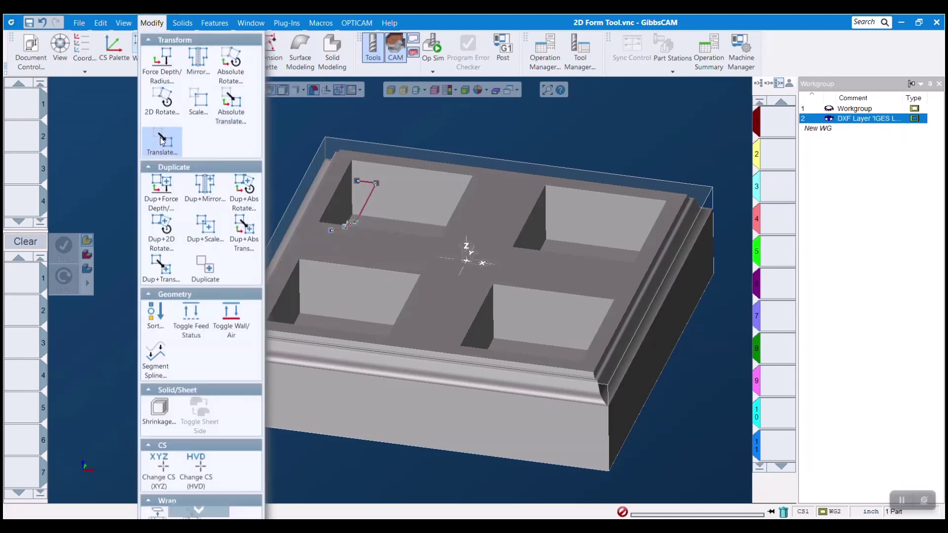
pyautogui.click(239, 110)
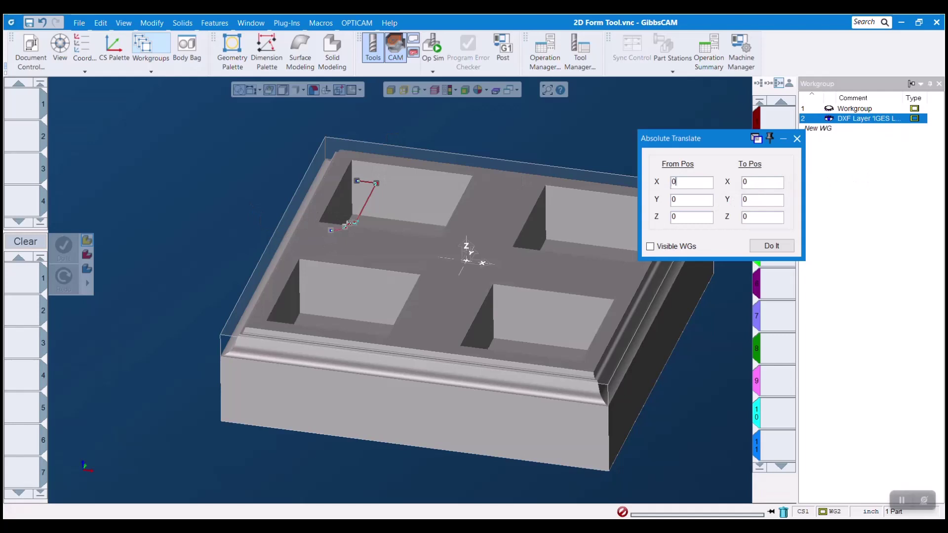
pyautogui.click(331, 231)
pyautogui.press('Tab')
pyautogui.press('Tab')
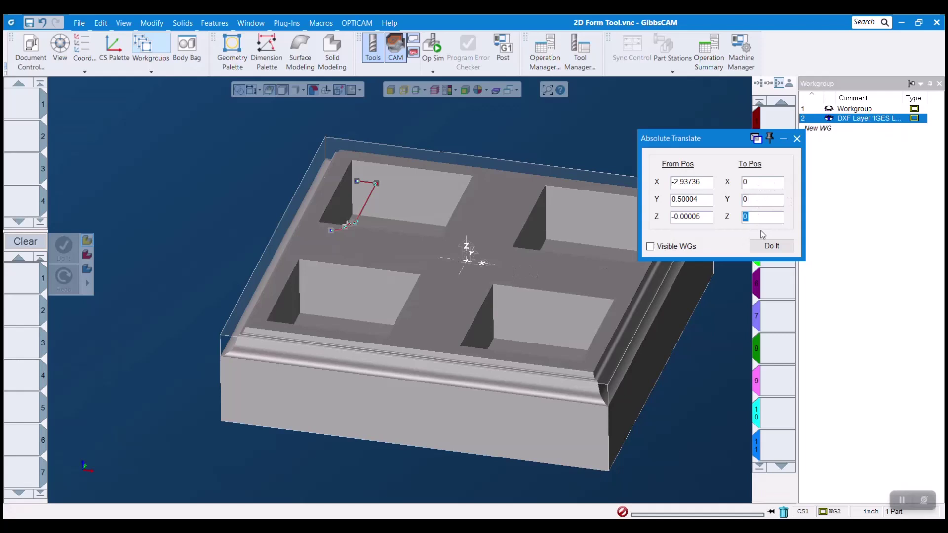
pyautogui.click(773, 248)
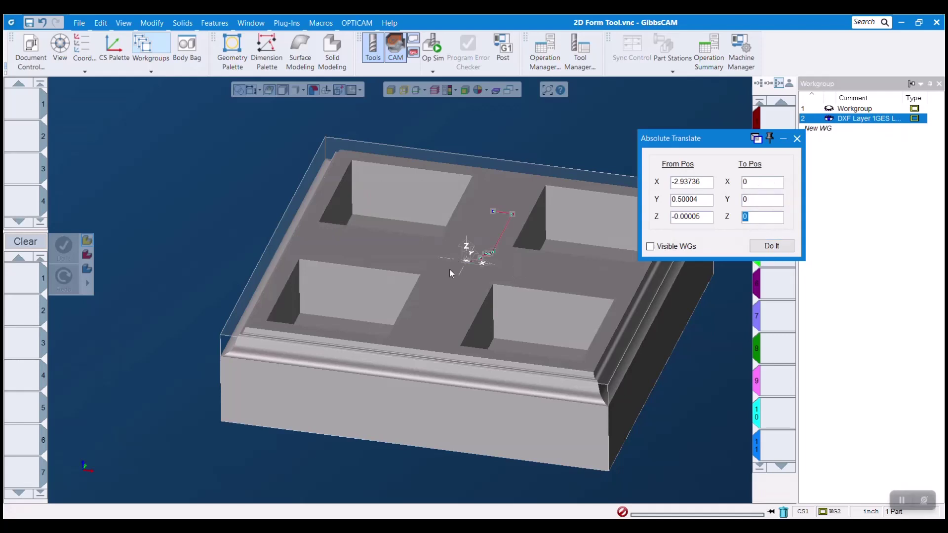
pyautogui.click(797, 138)
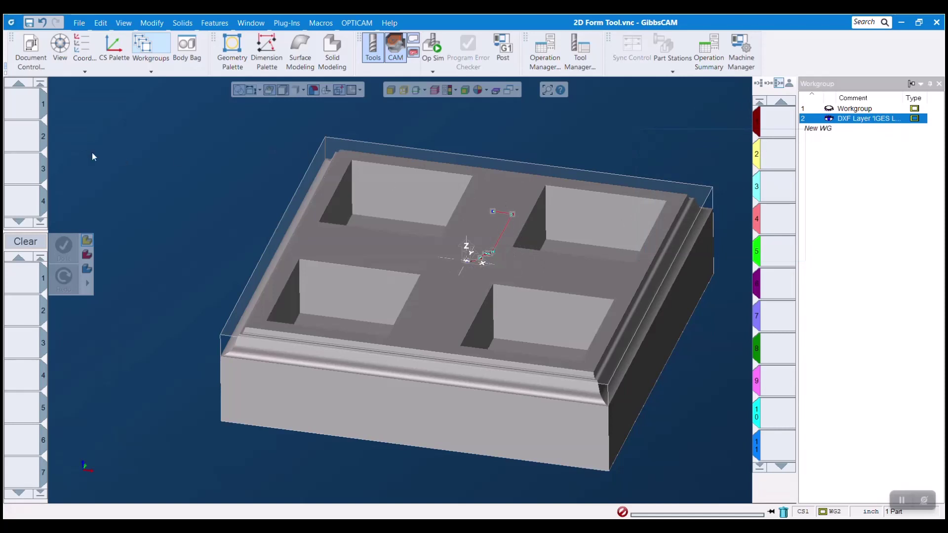
# Step: Make tool 1 a 2DForm mill on holder 4/20, with Length out of Holder selected
pyautogui.doubleClick(14, 105)
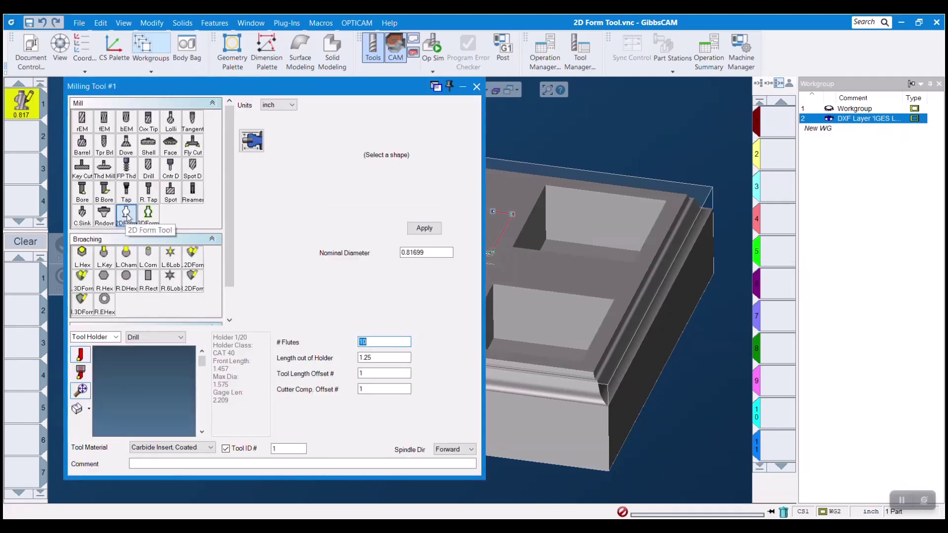
pyautogui.click(425, 228)
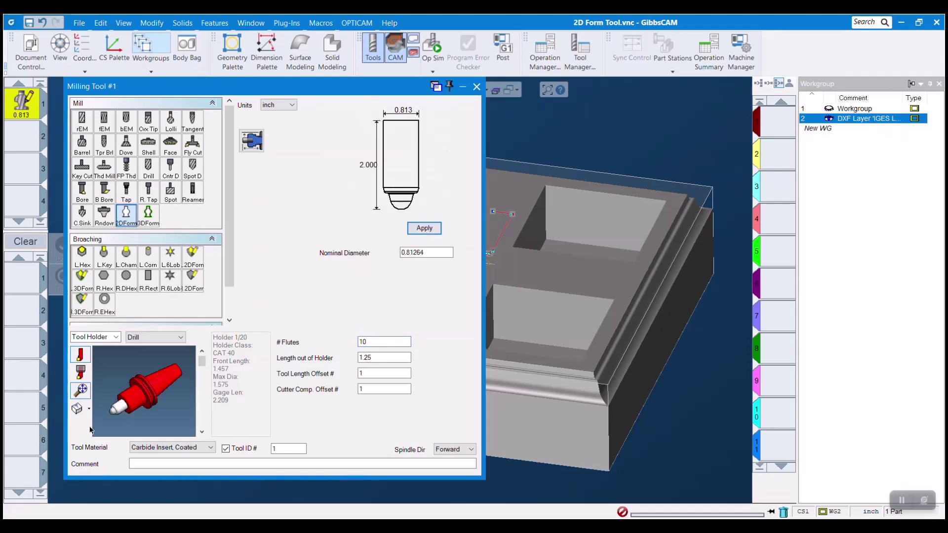
pyautogui.click(202, 432)
pyautogui.click(202, 432)
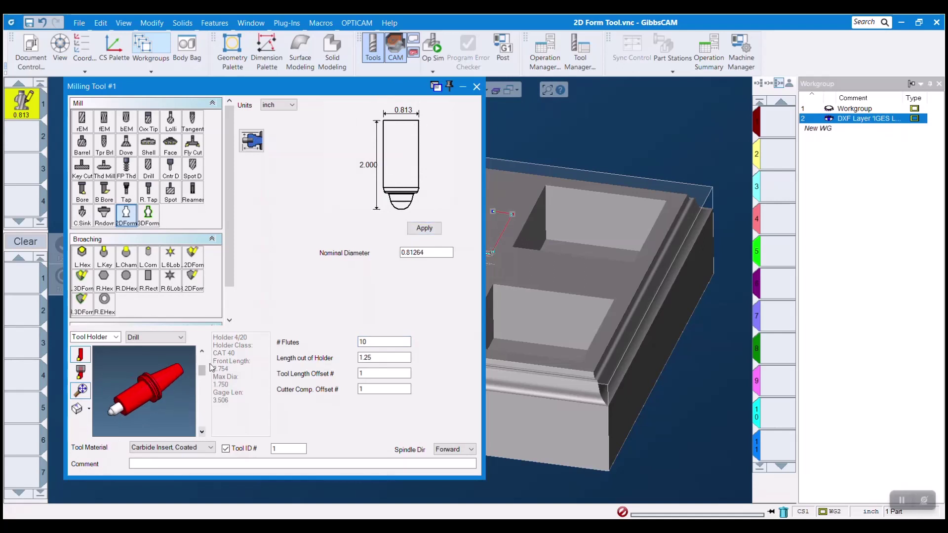
pyautogui.doubleClick(381, 359)
pyautogui.click(479, 88)
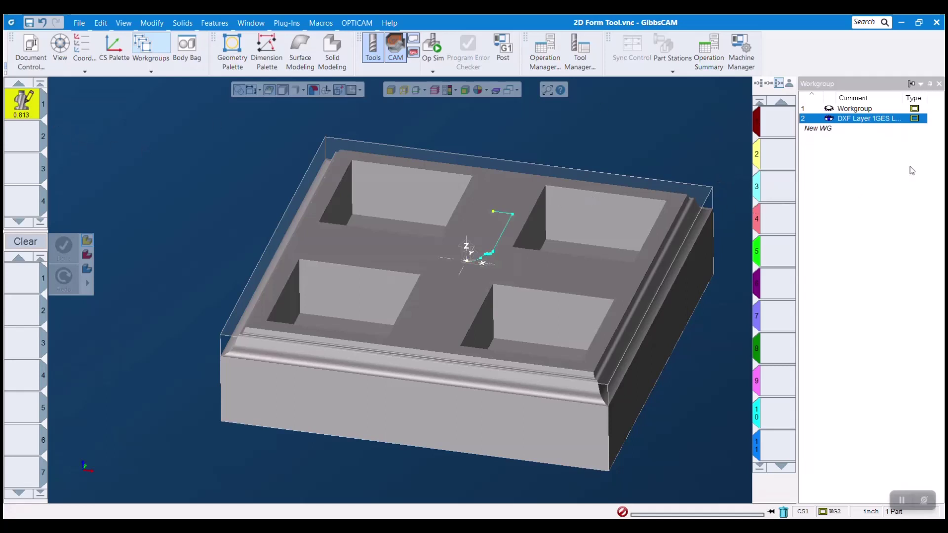
# Step: Select Workgroup 1 and start a Contour operation with the form tool
pyautogui.click(860, 109)
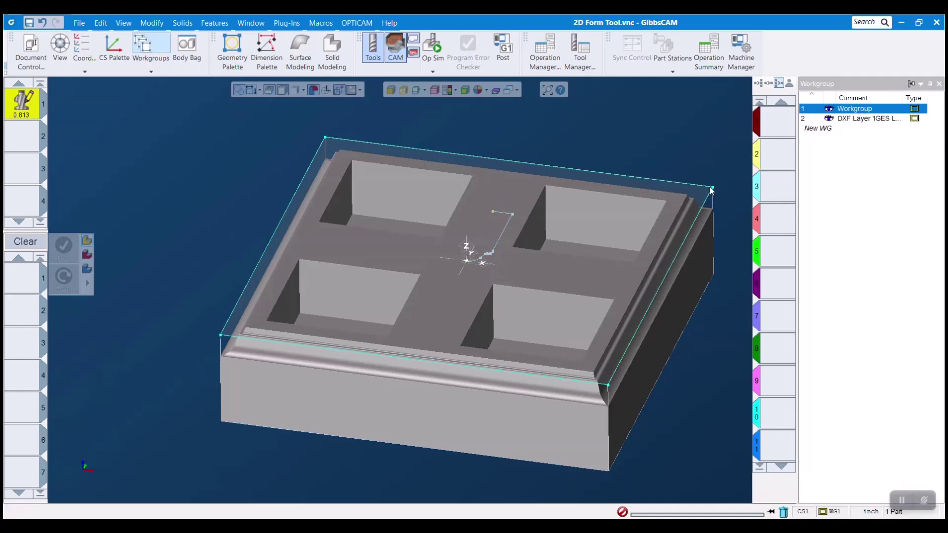
pyautogui.click(939, 83)
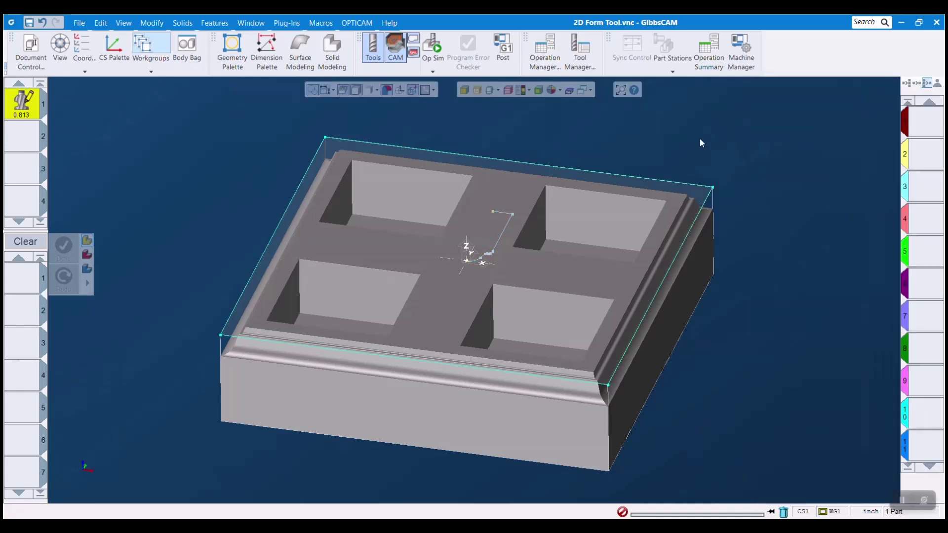
pyautogui.moveTo(23, 104); pyautogui.dragTo(21, 280)
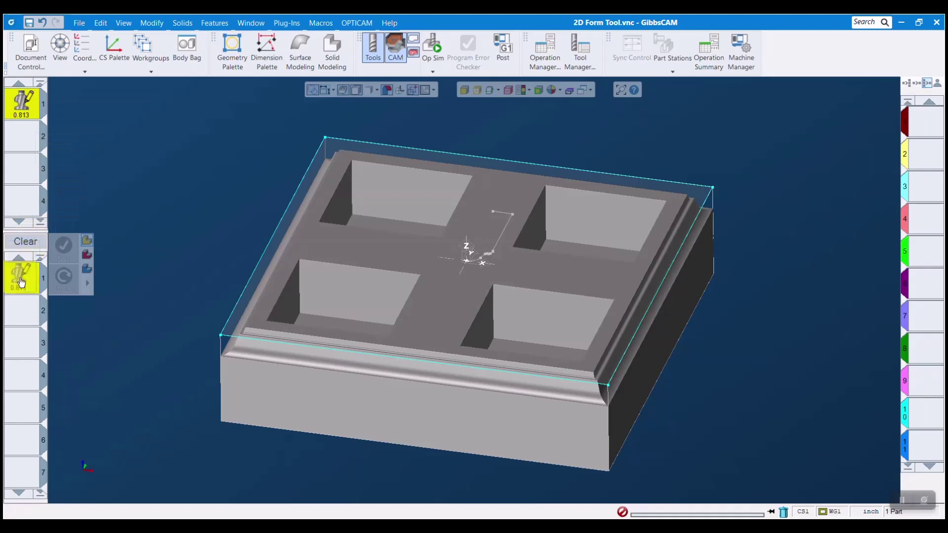
pyautogui.click(119, 208)
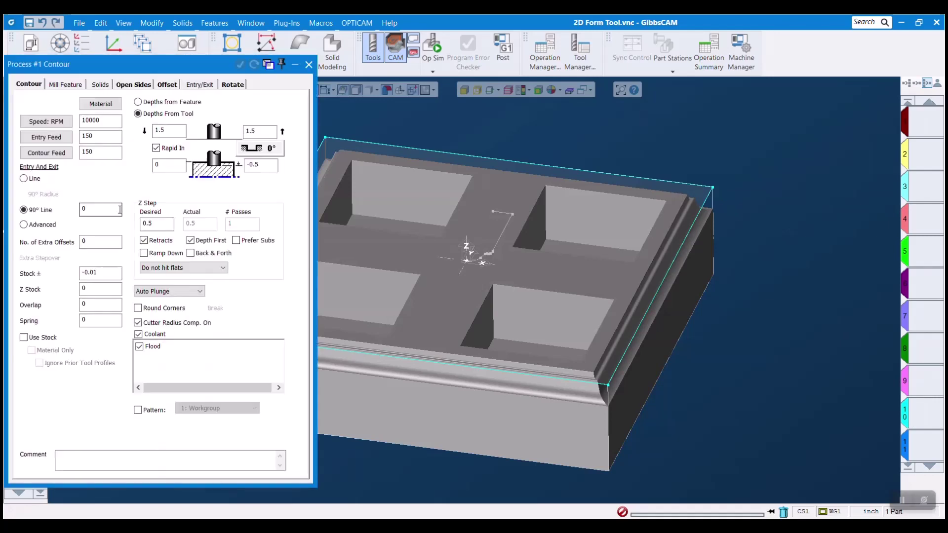
# Step: Contour the block's top edge from a corner start point, with entry and exit lines
pyautogui.click(689, 259)
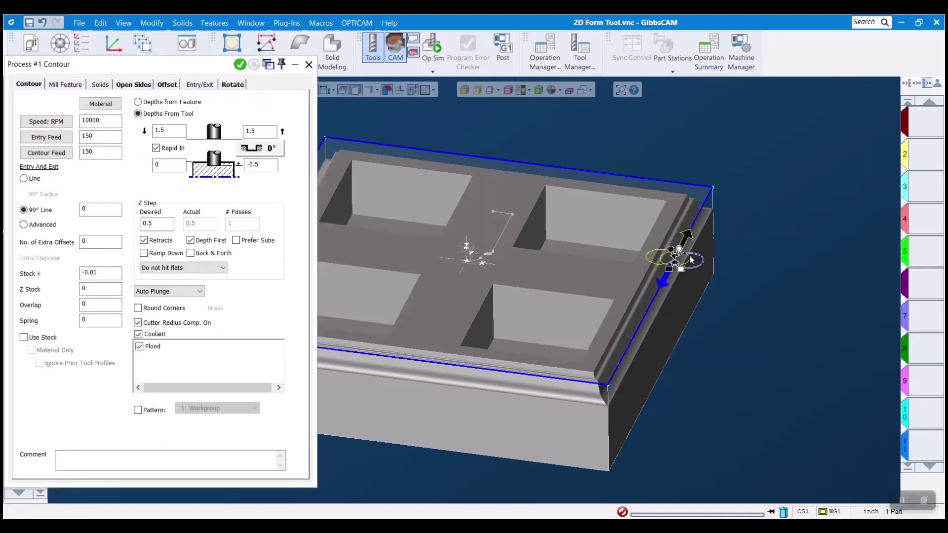
pyautogui.click(688, 189)
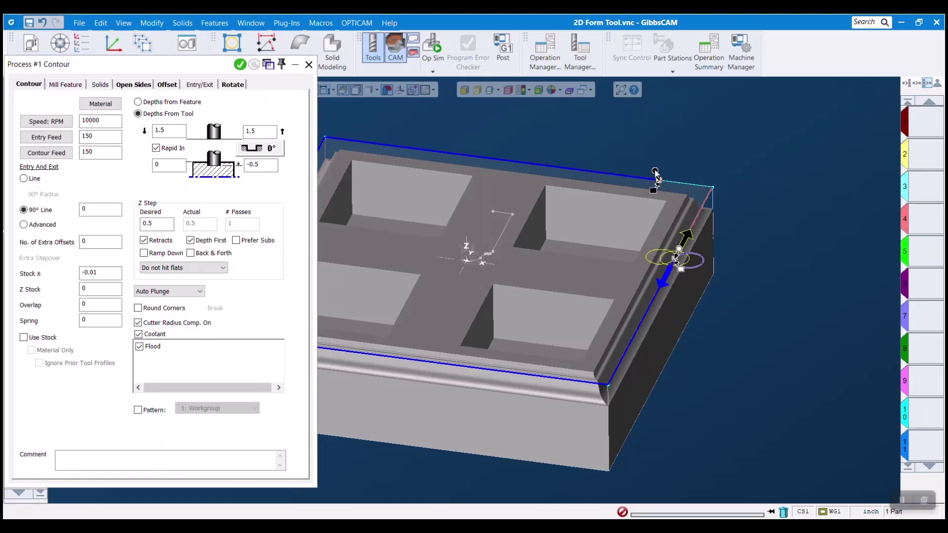
pyautogui.moveTo(655, 176); pyautogui.dragTo(805, 194)
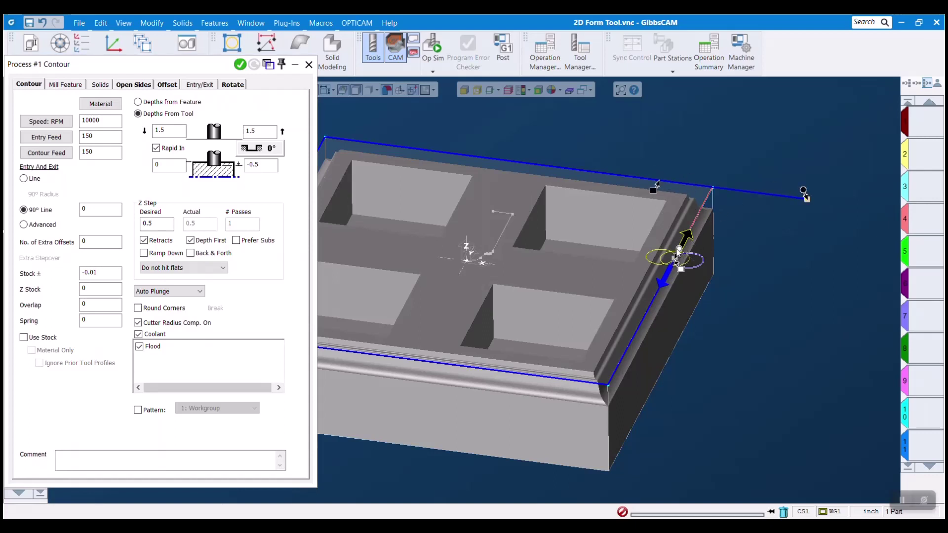
pyautogui.moveTo(689, 241); pyautogui.dragTo(749, 120)
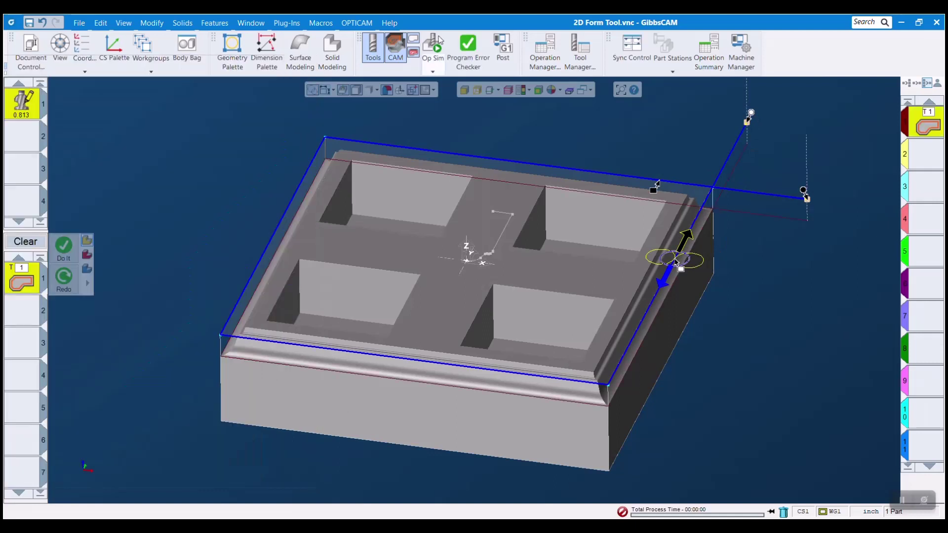
# Step: Generate the toolpath and run Op Sim for the contour, then the completed part
pyautogui.press('Return')
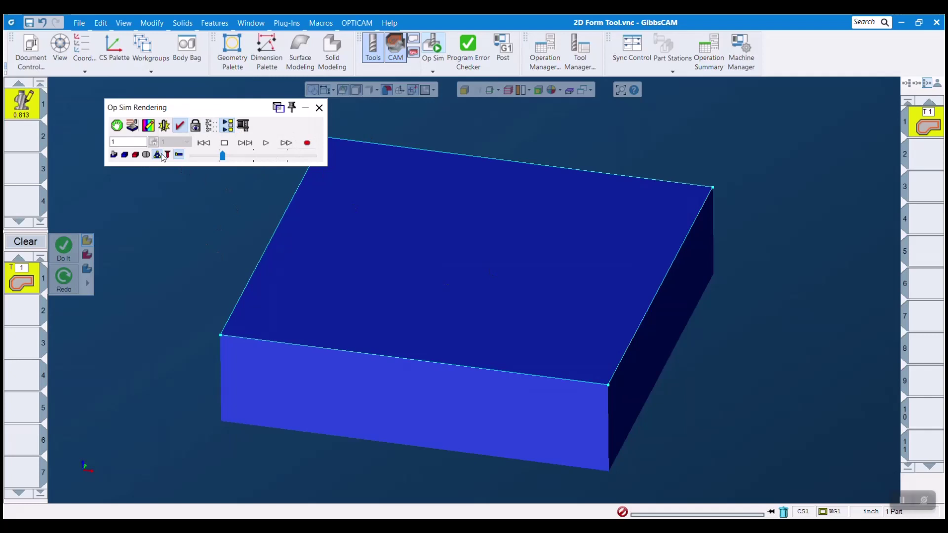
pyautogui.click(164, 156)
pyautogui.click(266, 144)
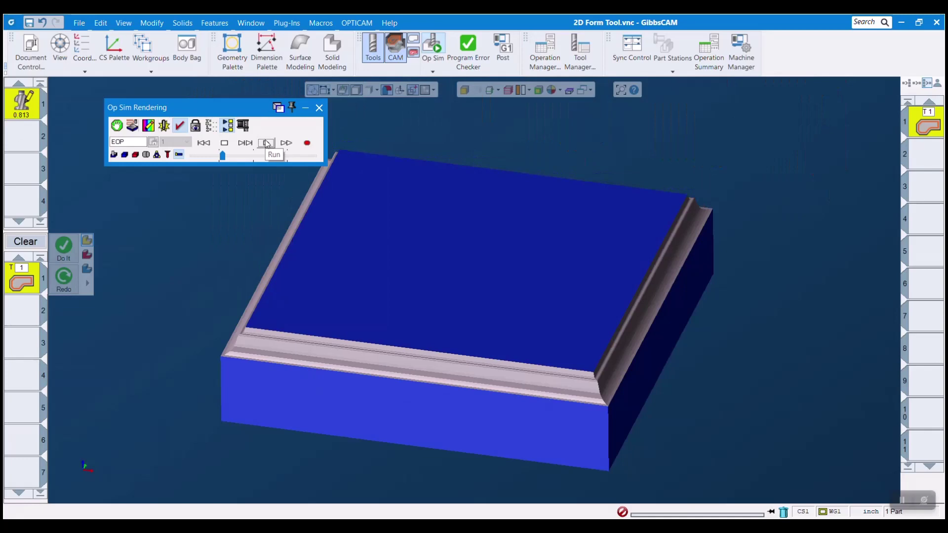
pyautogui.click(815, 130)
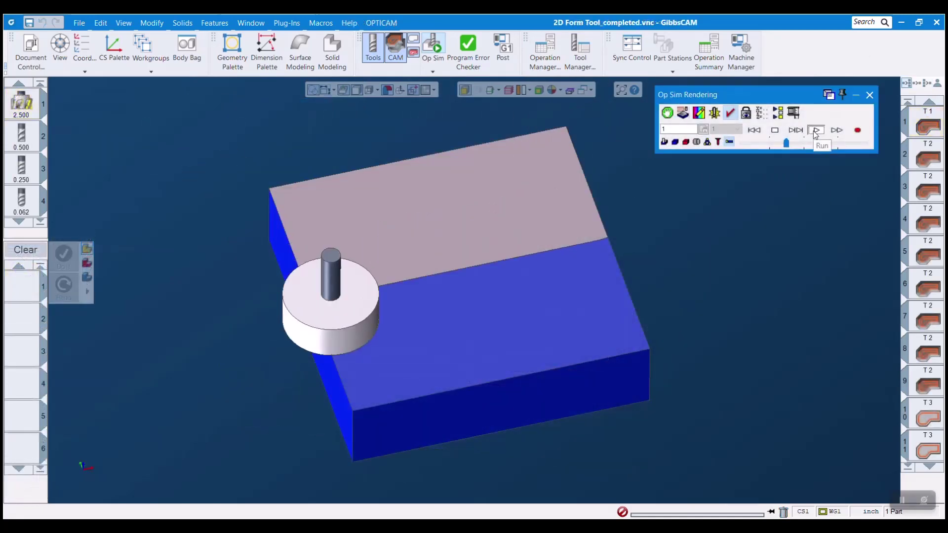